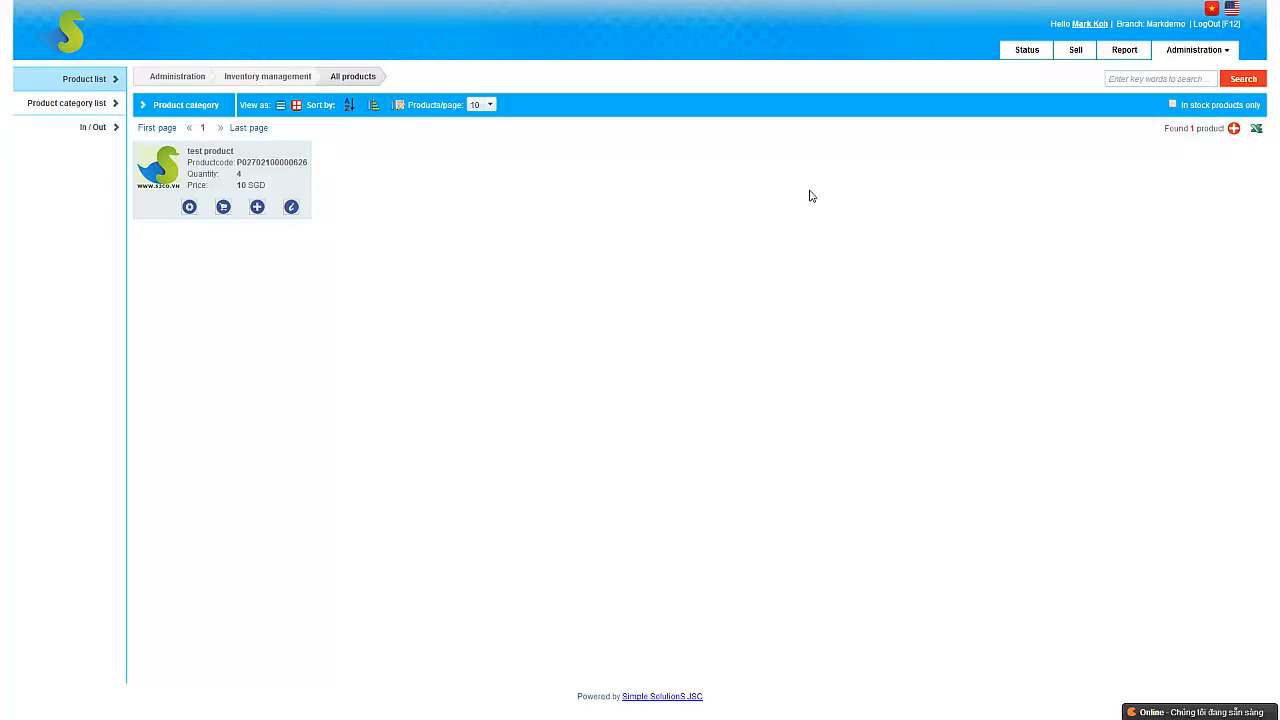
Open the form for creating a new product.
left_click(1234, 131)
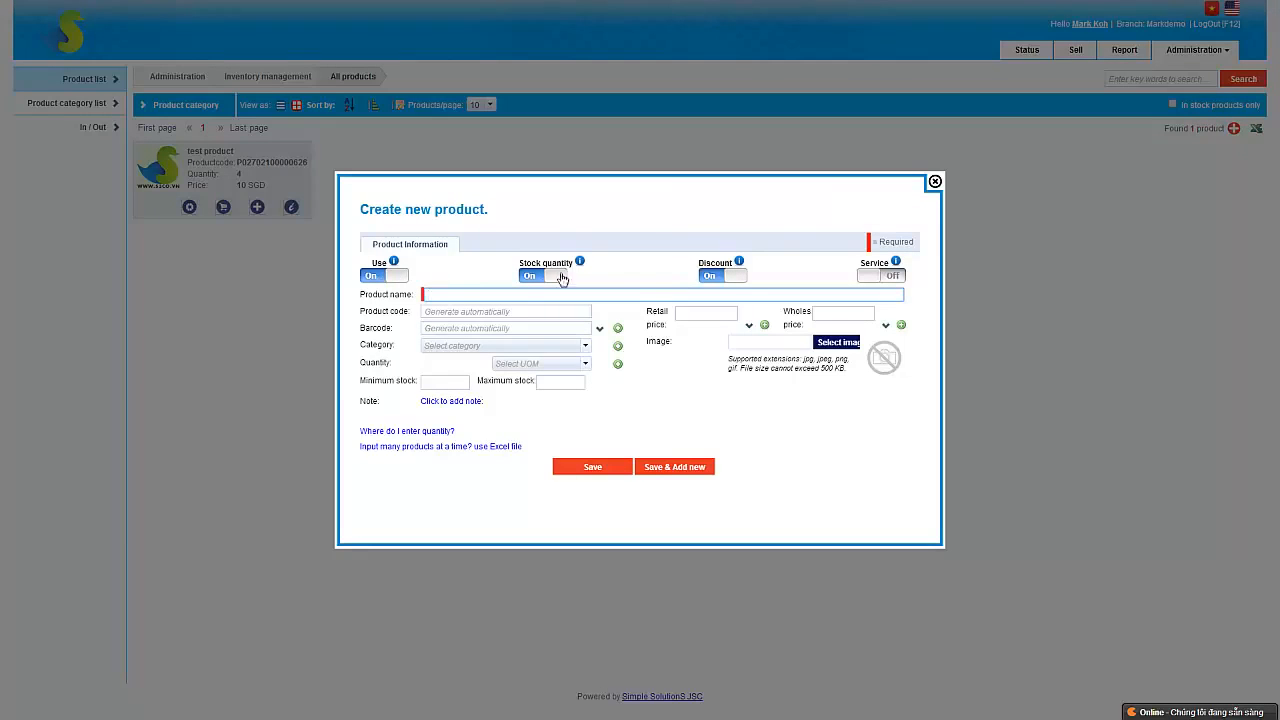
Try out the Use, Stock quantity, Discount and Service switches, returning each to its default.
left_click(371, 277)
left_click(371, 278)
left_click(543, 277)
left_click(544, 277)
left_click(718, 279)
left_click(718, 279)
left_click(883, 278)
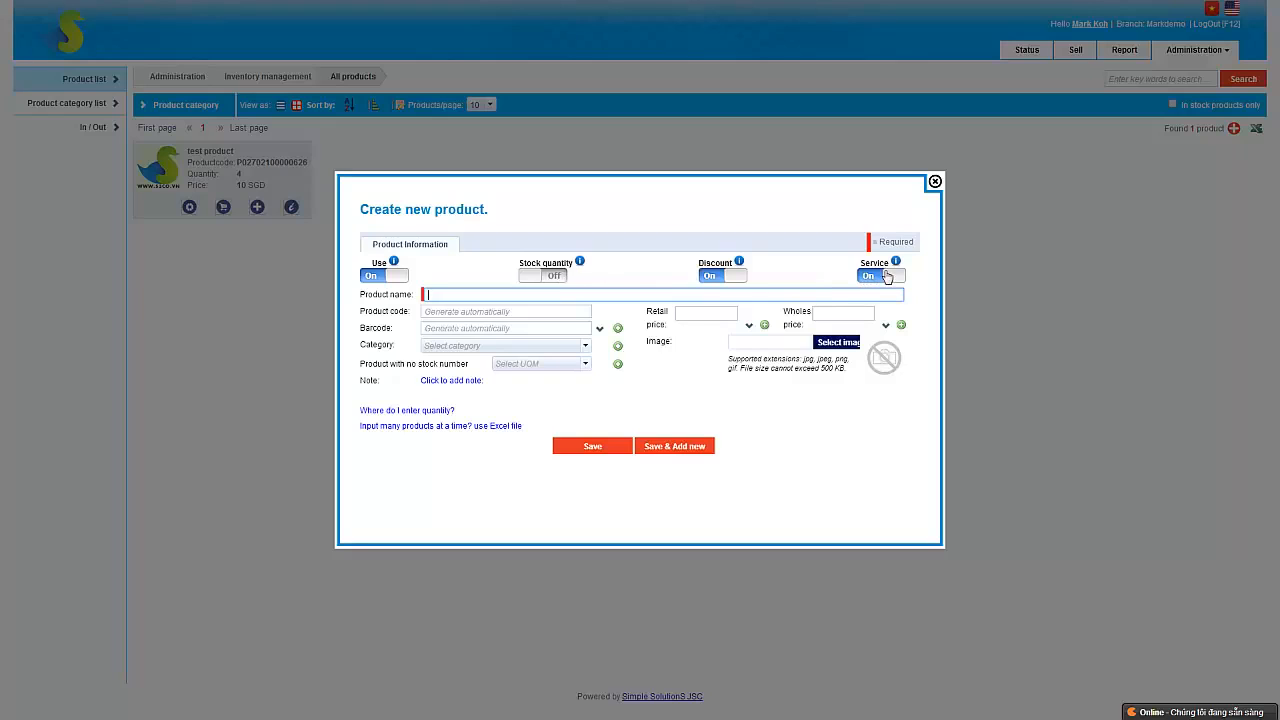
left_click(886, 276)
left_click(545, 276)
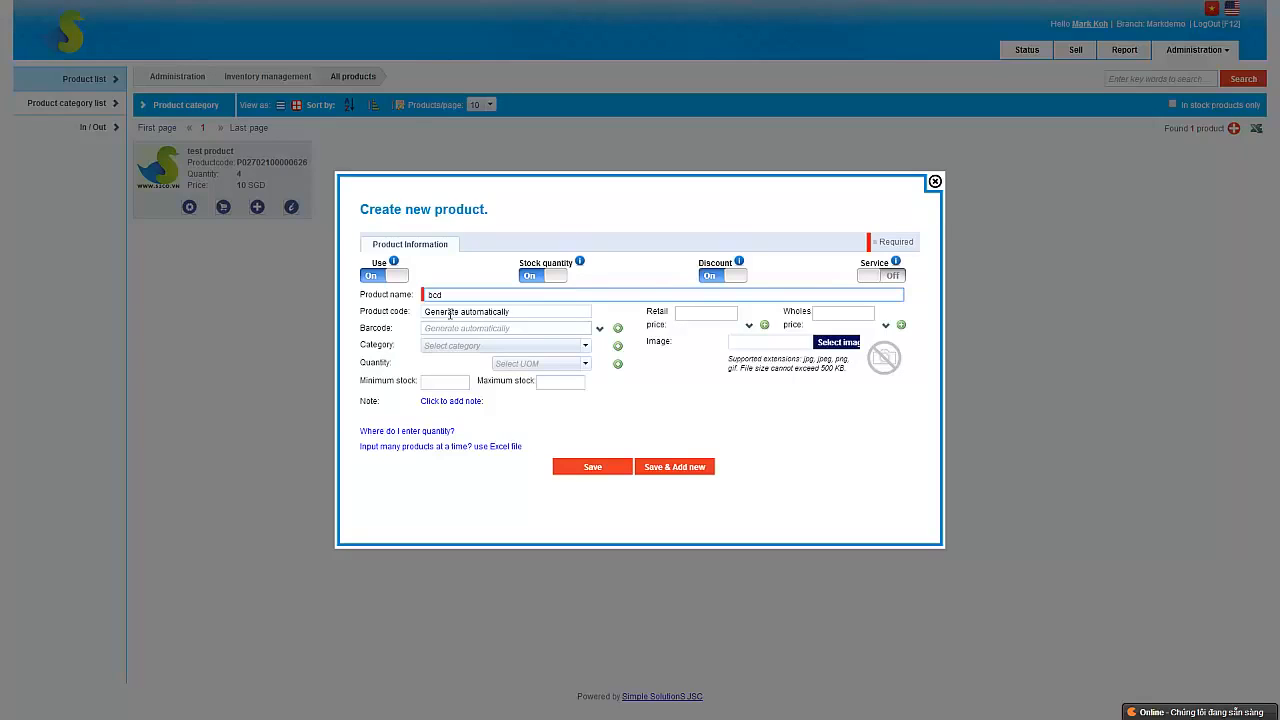
Name the product bcd and save it with the product code left blank for automatic generation.
left_click(450, 314)
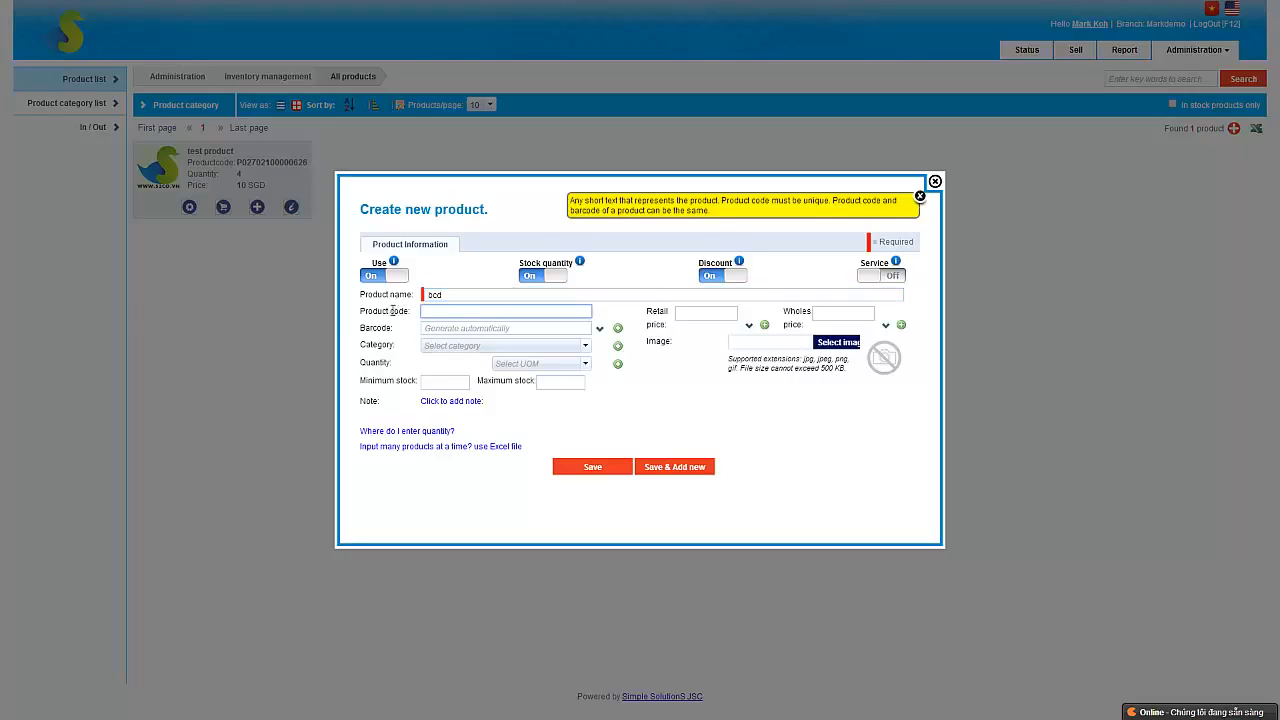
key("Return")
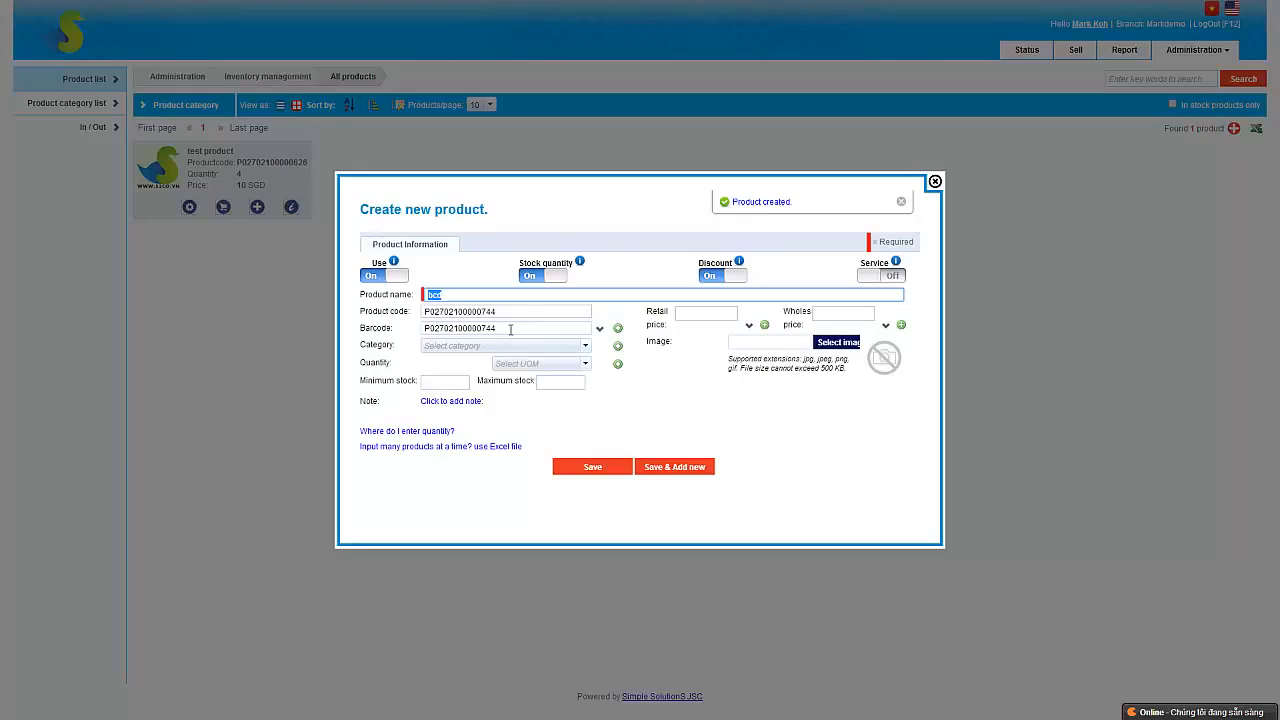
Add an empty extra barcode row and clear the product's main barcode.
left_click(618, 330)
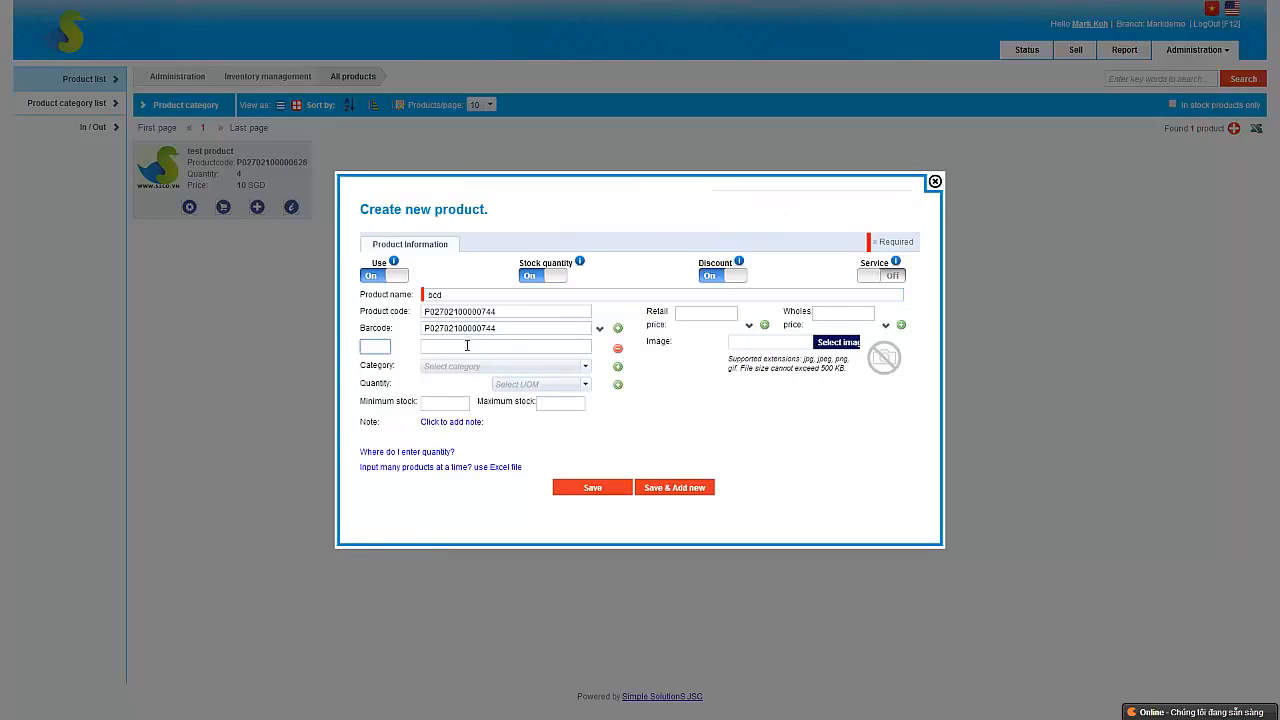
left_click(444, 345)
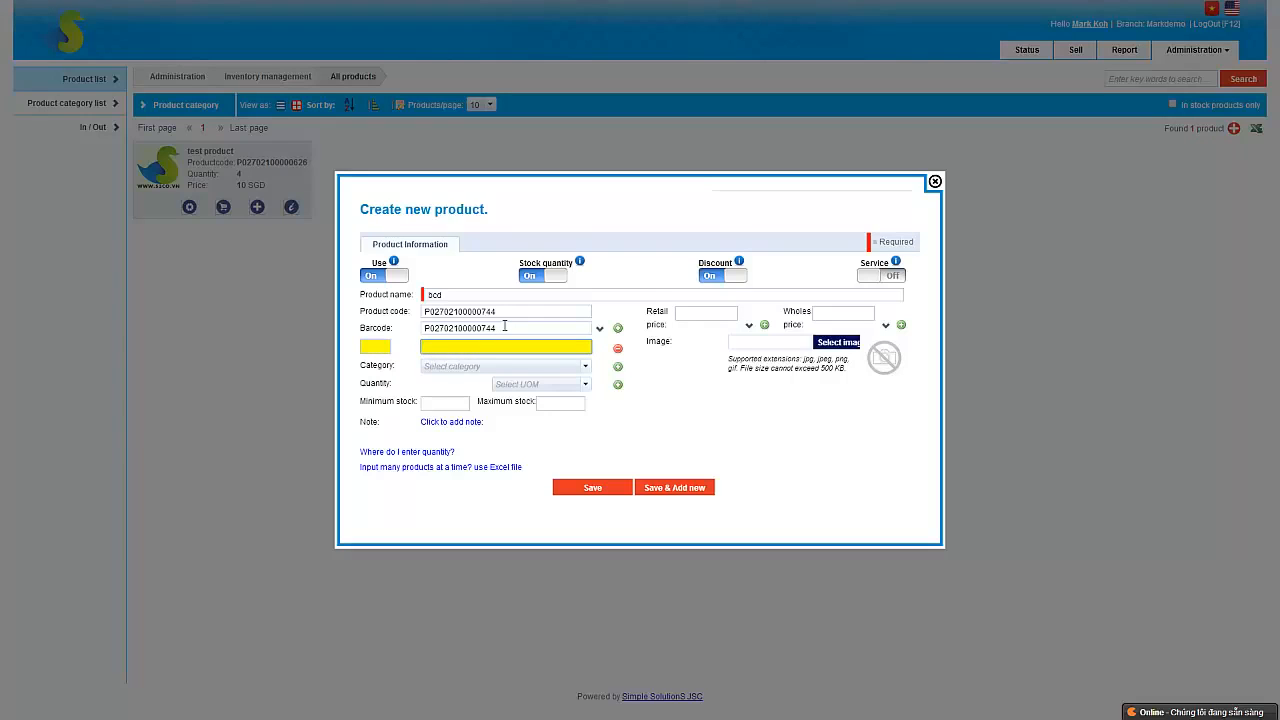
left_click_drag(505, 326, 421, 328)
key("BackSpace")
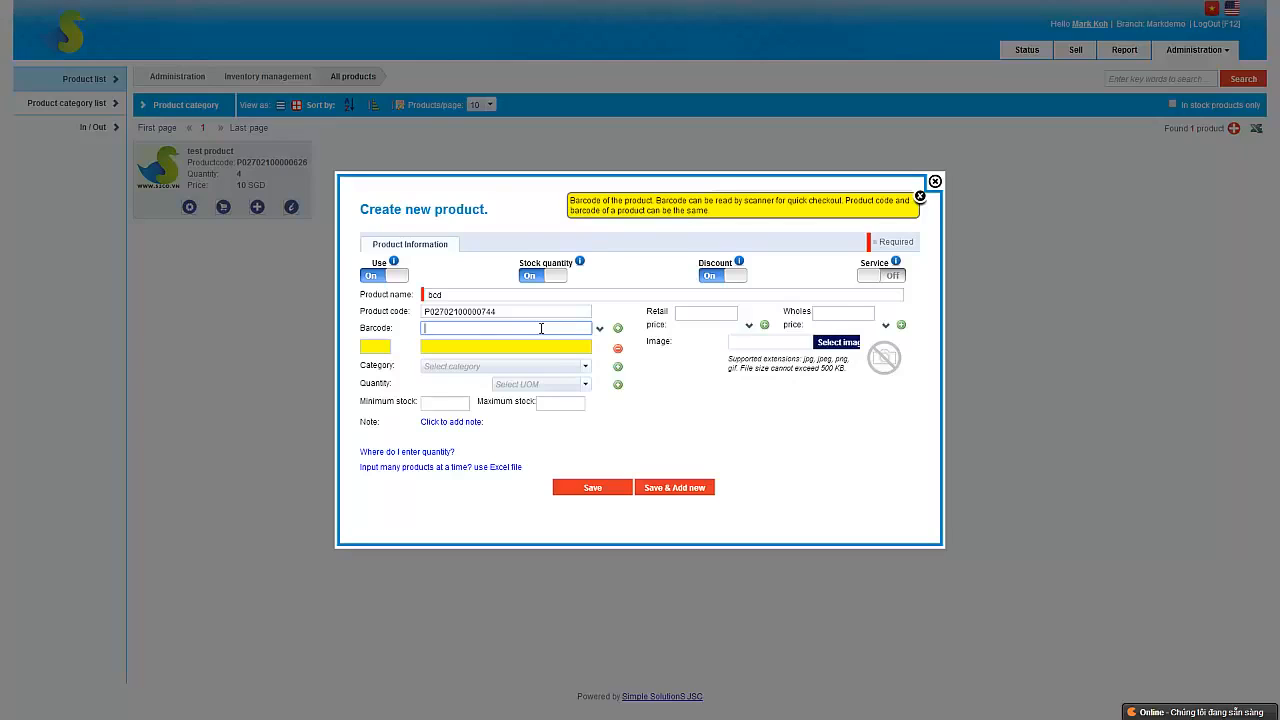
Assign the product to "test category" and check the available units of measure.
left_click(585, 367)
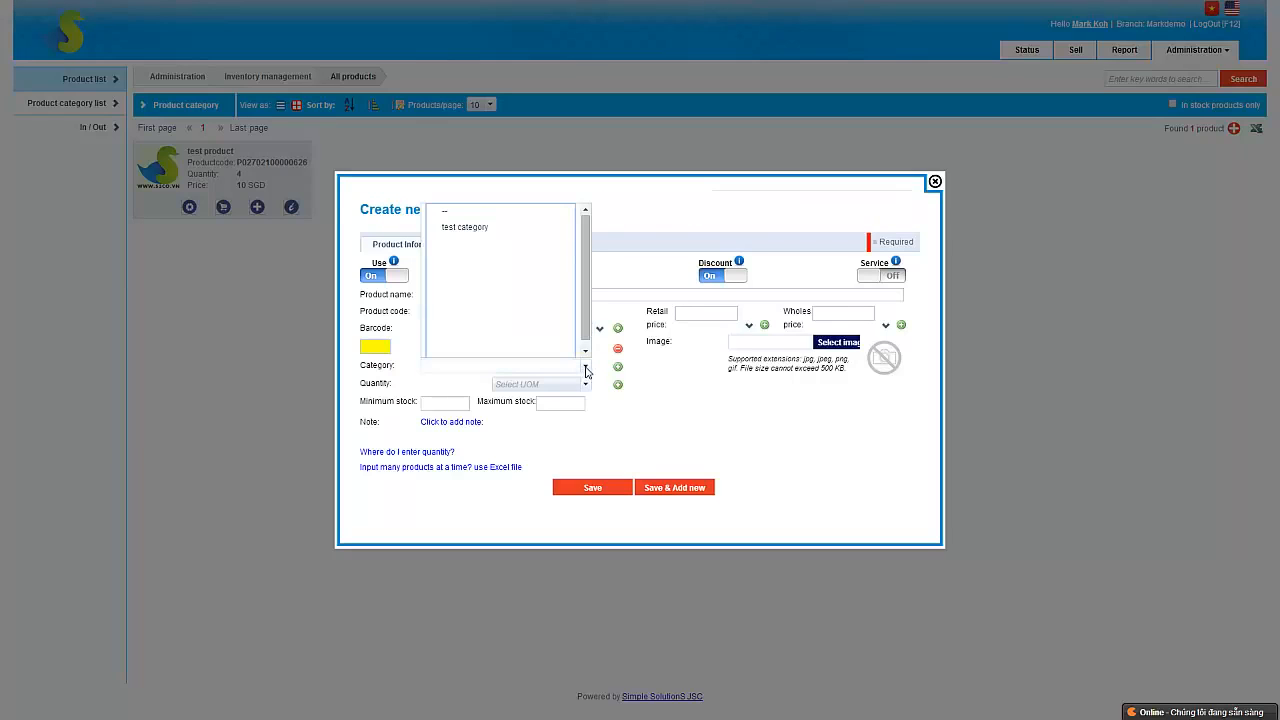
left_click(468, 229)
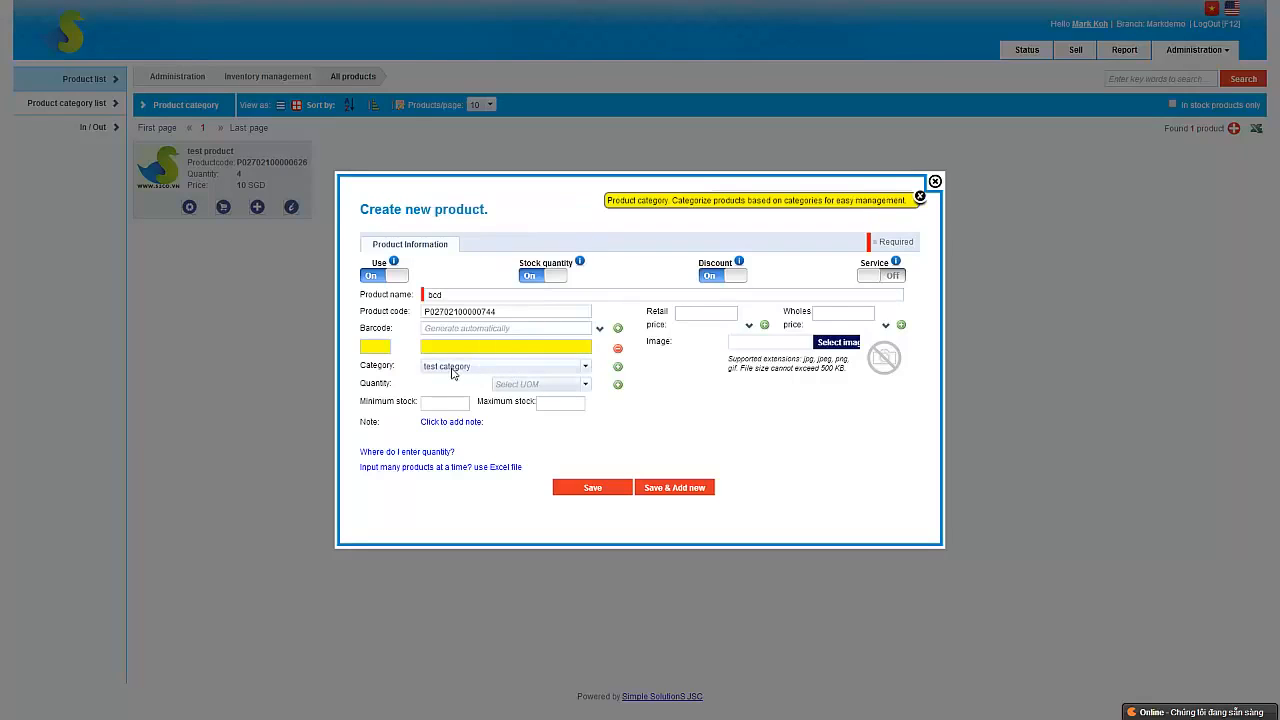
left_click(587, 386)
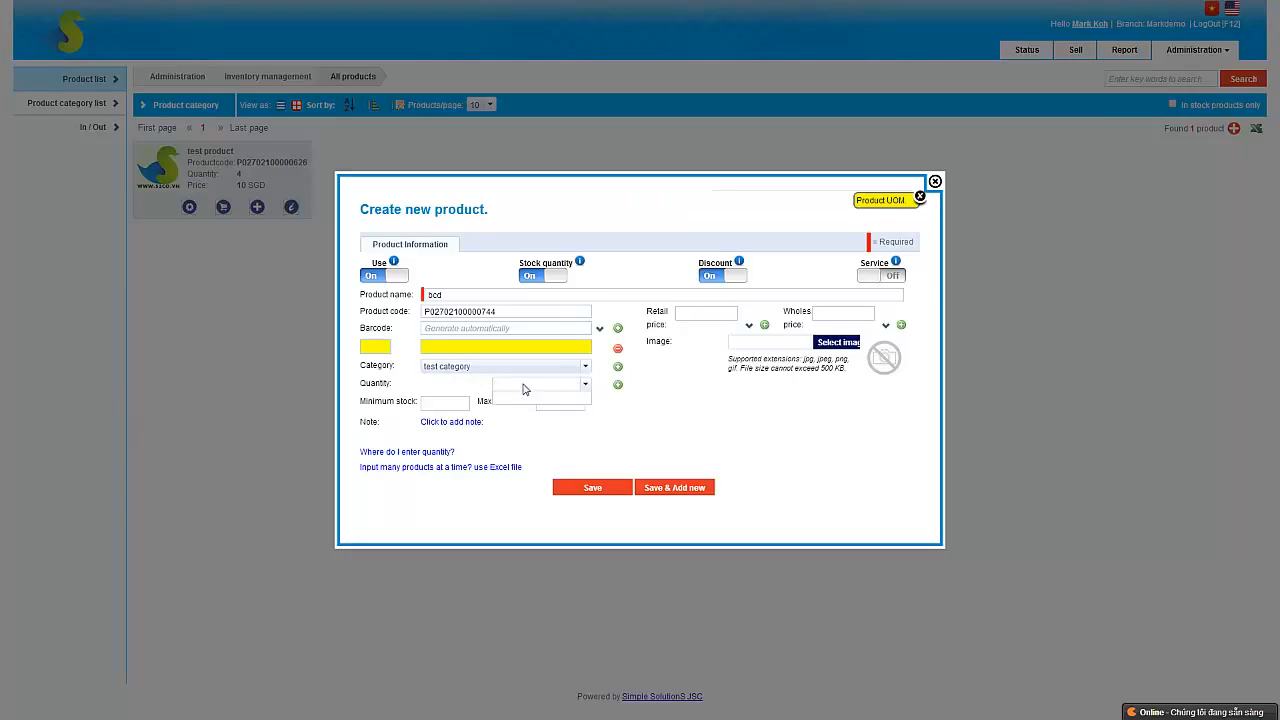
left_click(587, 387)
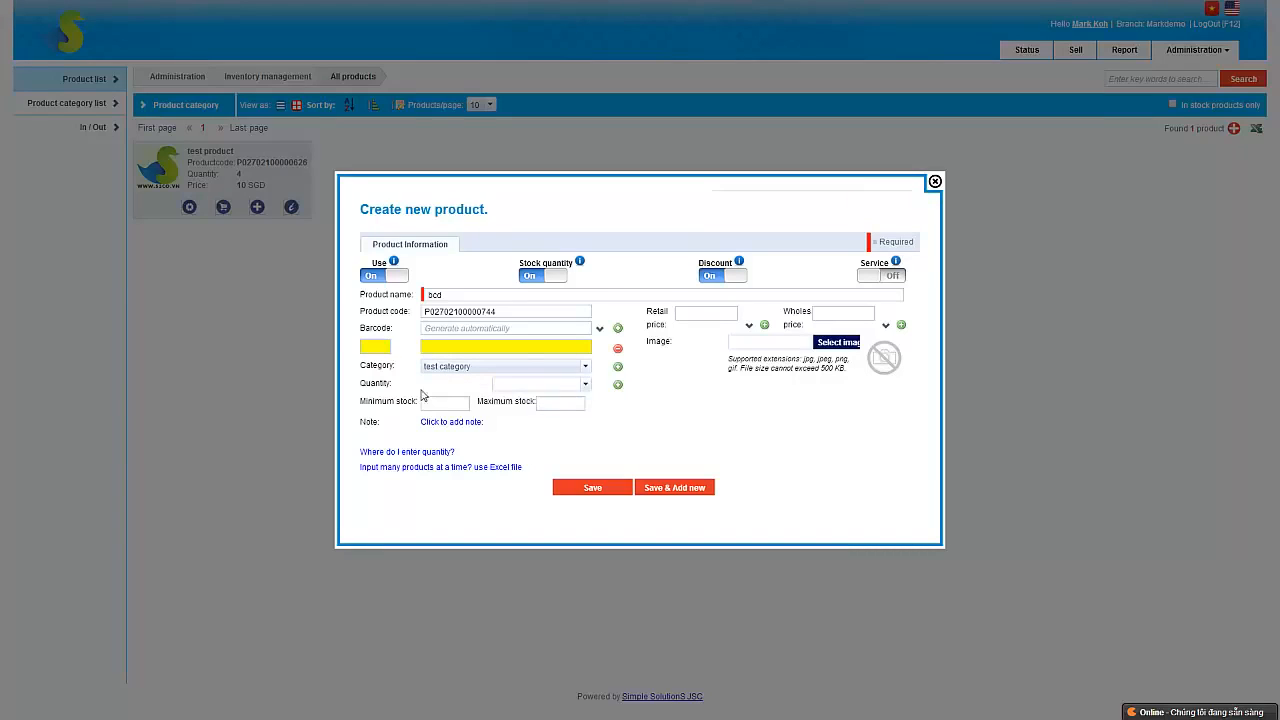
Set the product's minimum stock to 1 and maximum stock to 100, and open the note for editing.
left_click(444, 404)
left_click(550, 402)
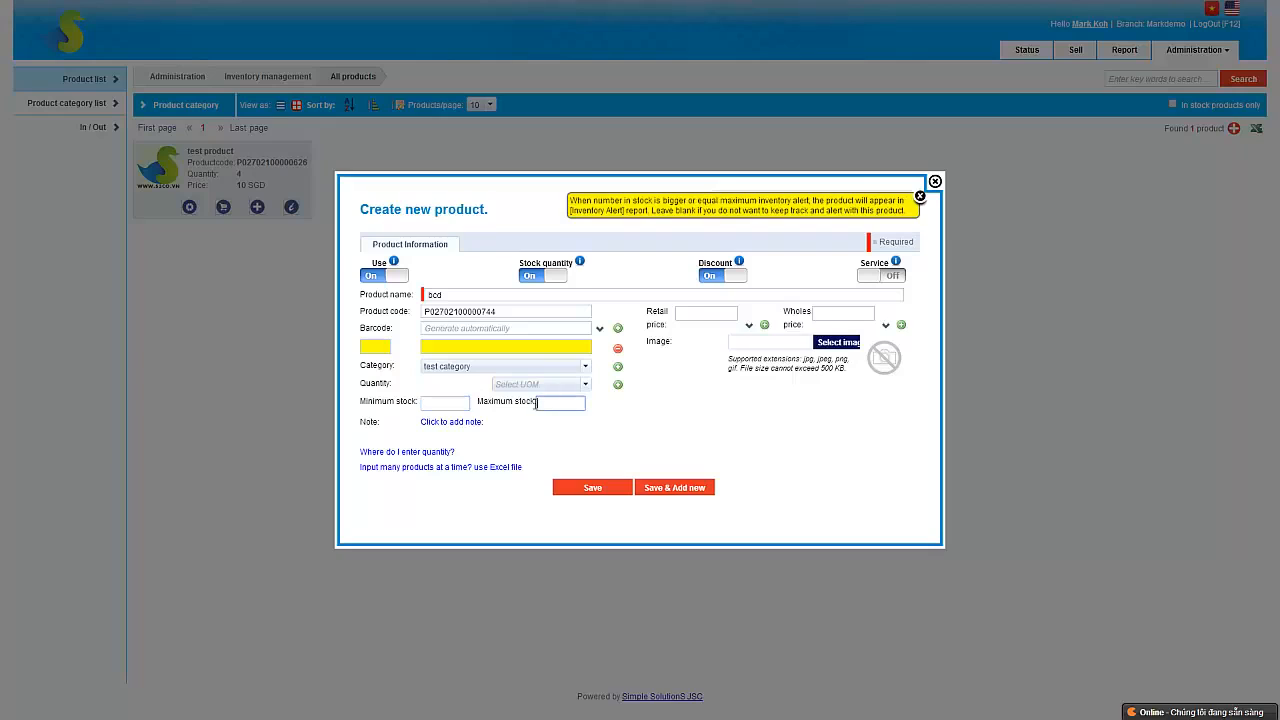
left_click(460, 402)
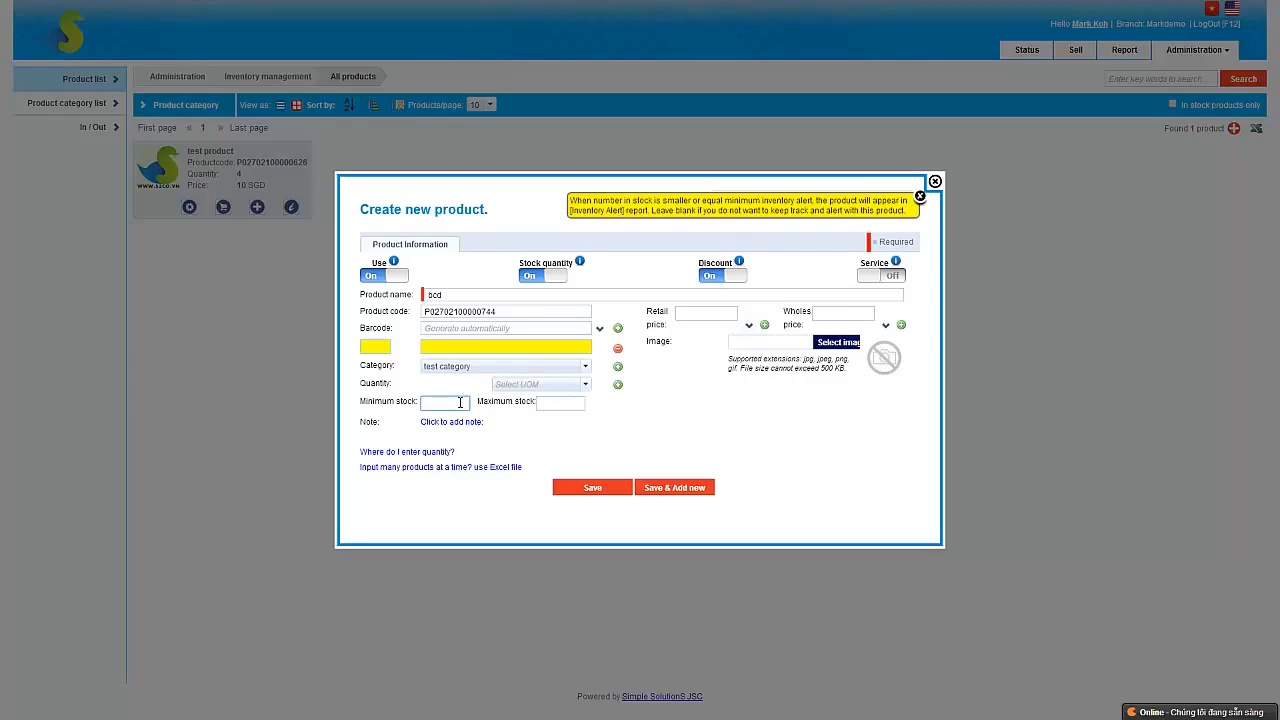
type("1")
left_click(553, 402)
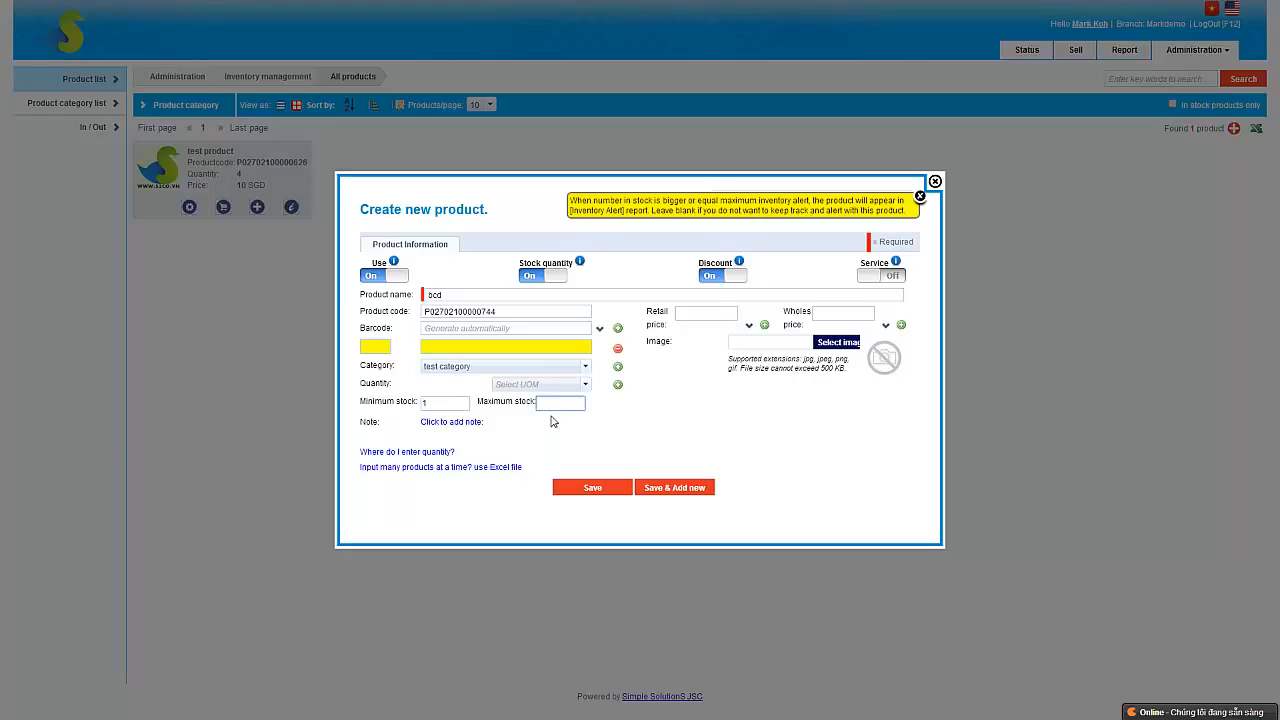
left_click(450, 405)
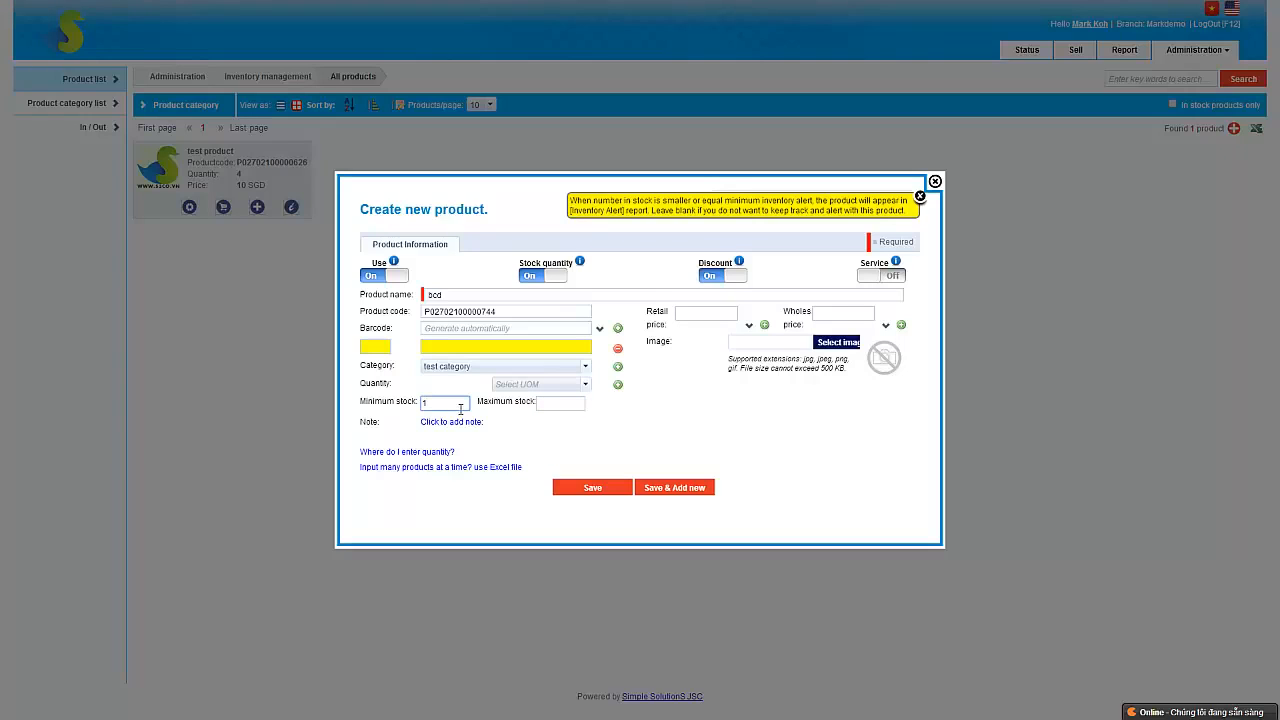
left_click(577, 407)
type("100")
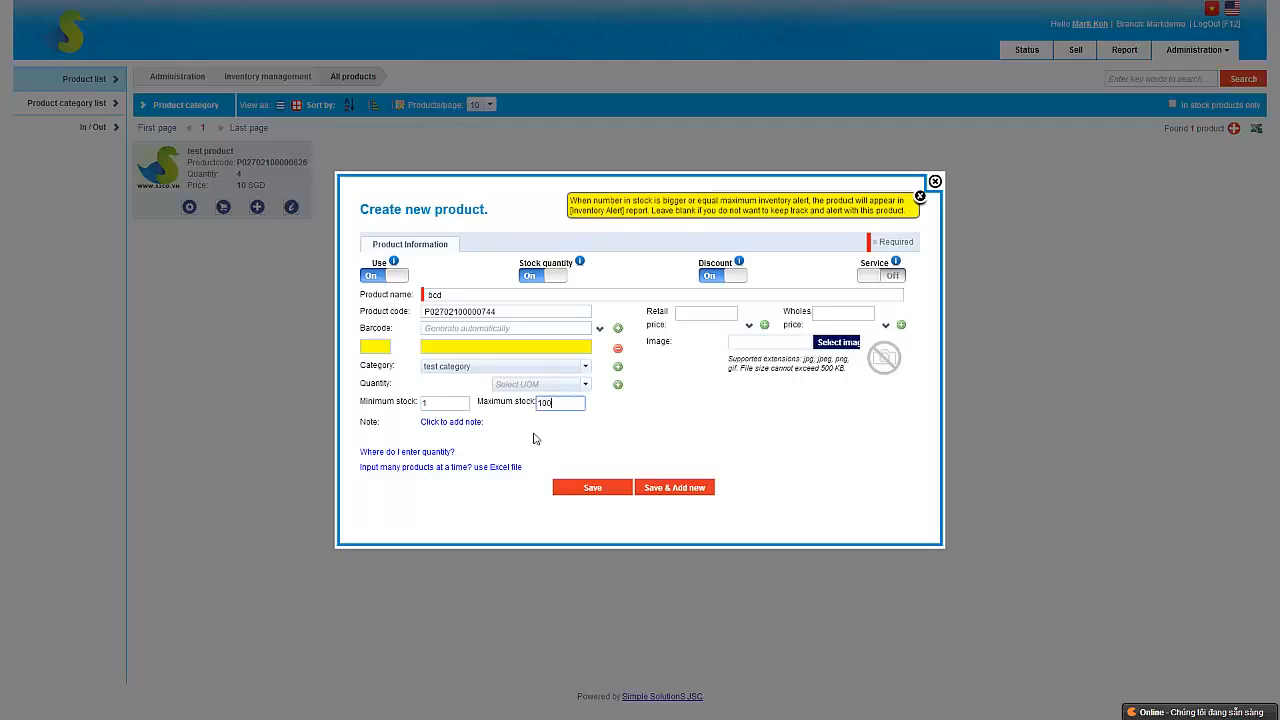
left_click(655, 427)
left_click(450, 422)
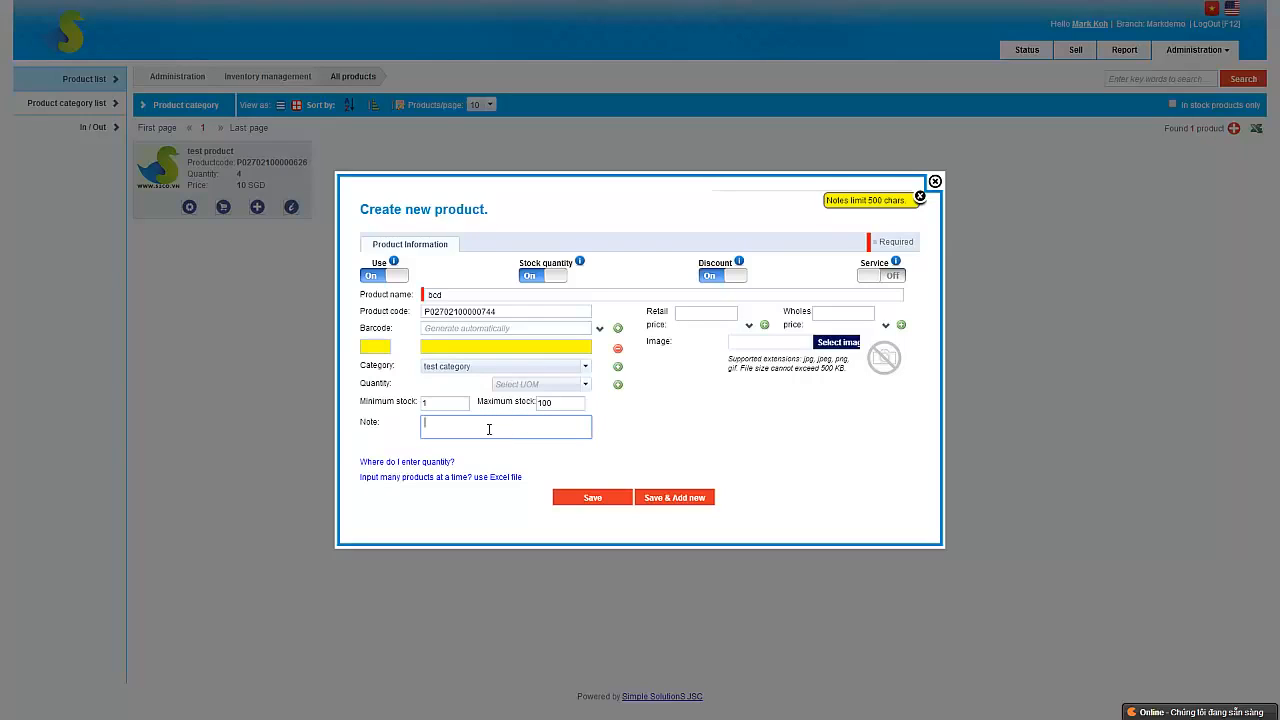
Set the product's retail price to 10 and its wholesale price to 8.
left_click(703, 316)
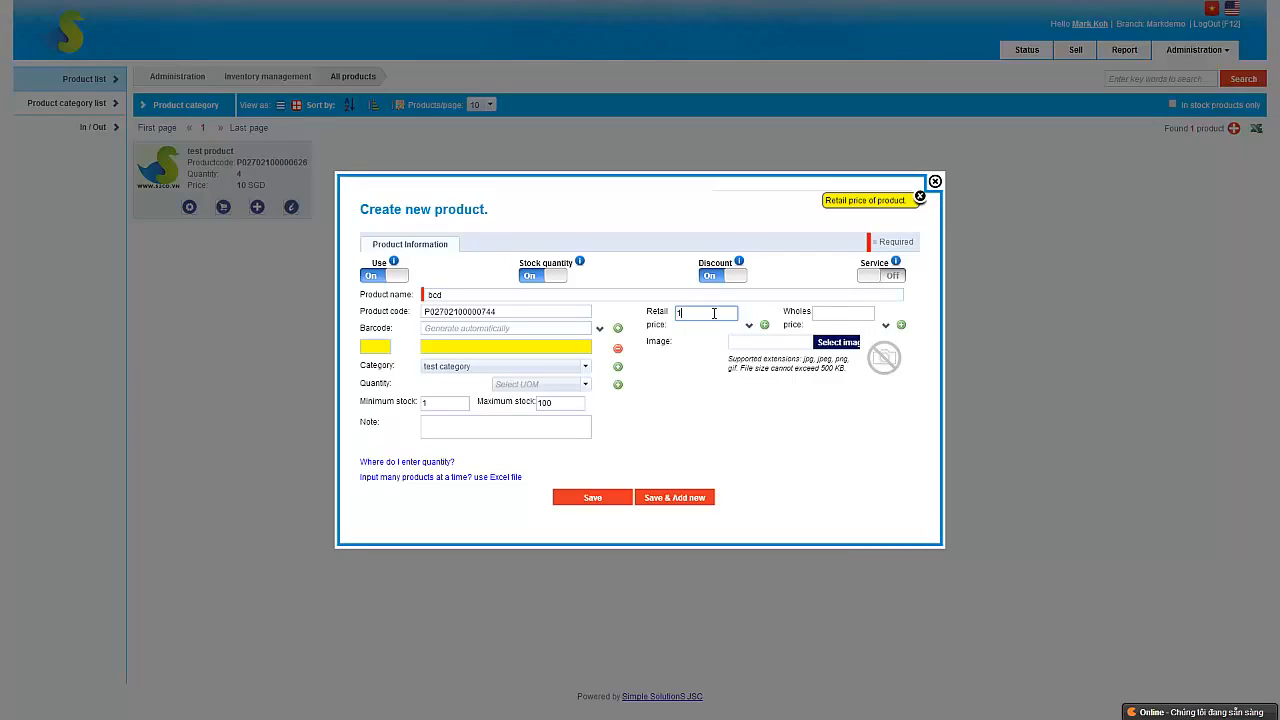
left_click(697, 402)
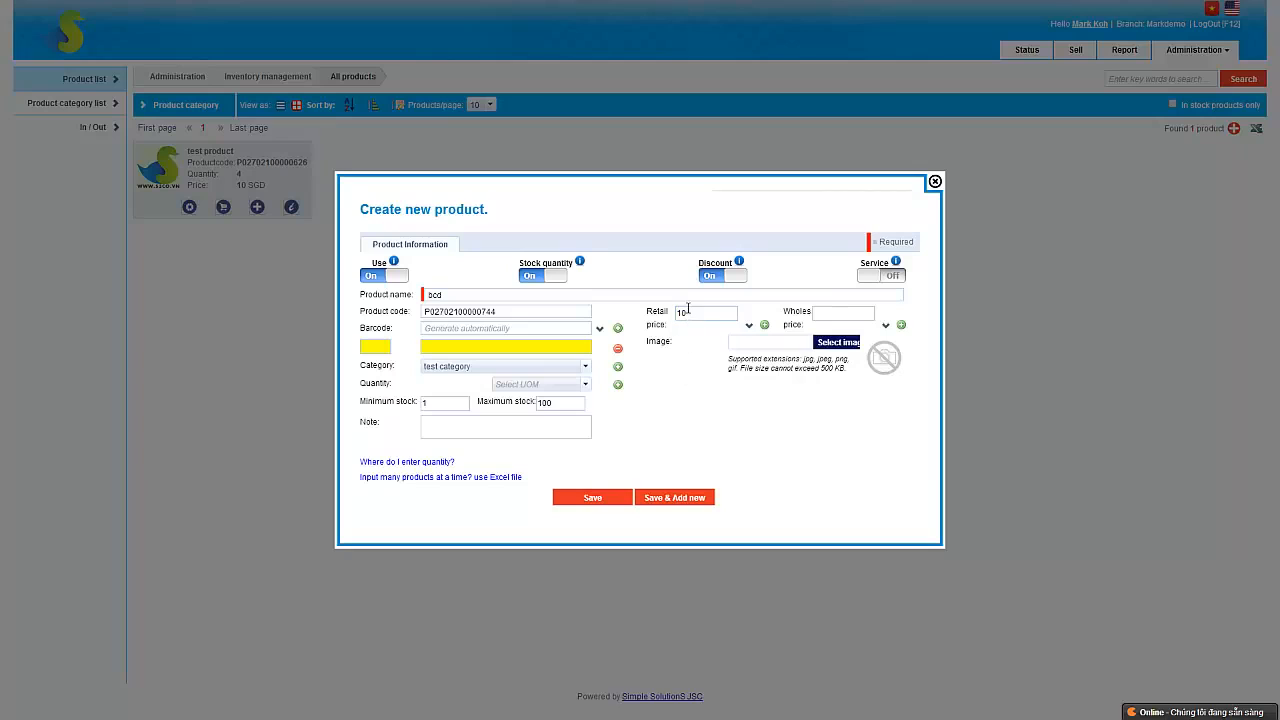
left_click(831, 312)
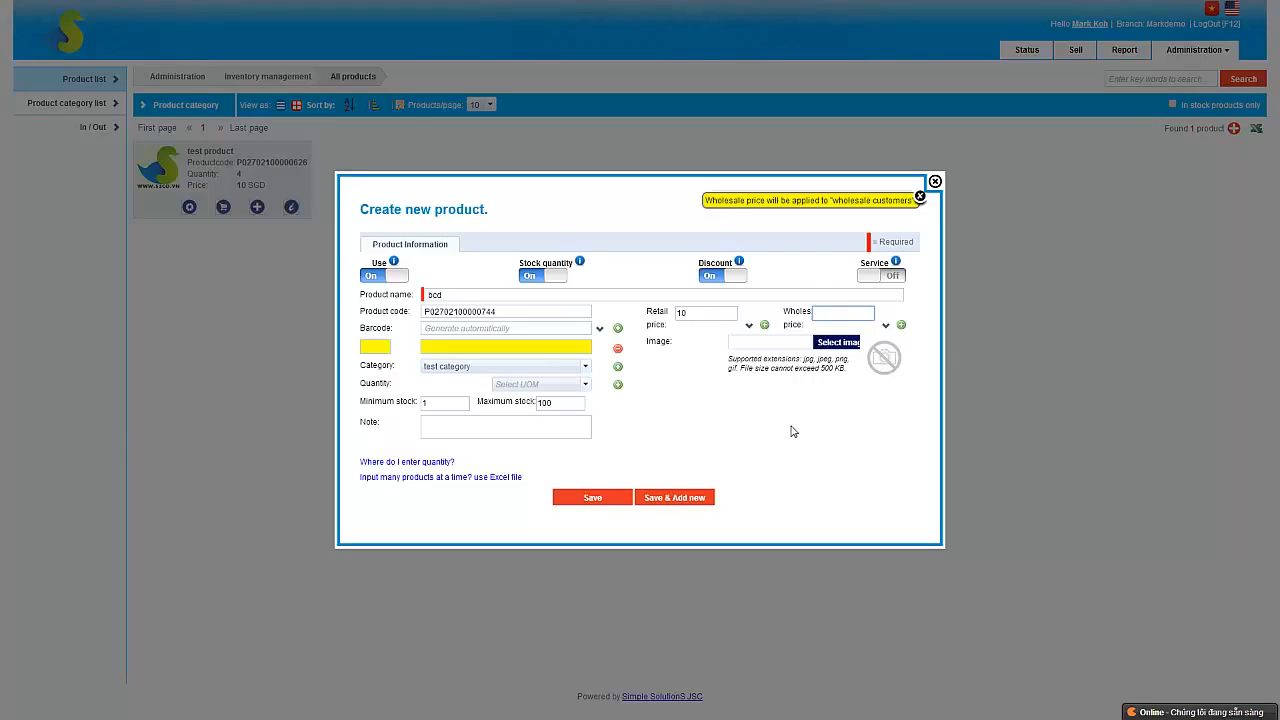
type("8")
left_click(846, 432)
Add an extra wholesale price row and an extra retail price row, and remove both.
left_click(903, 327)
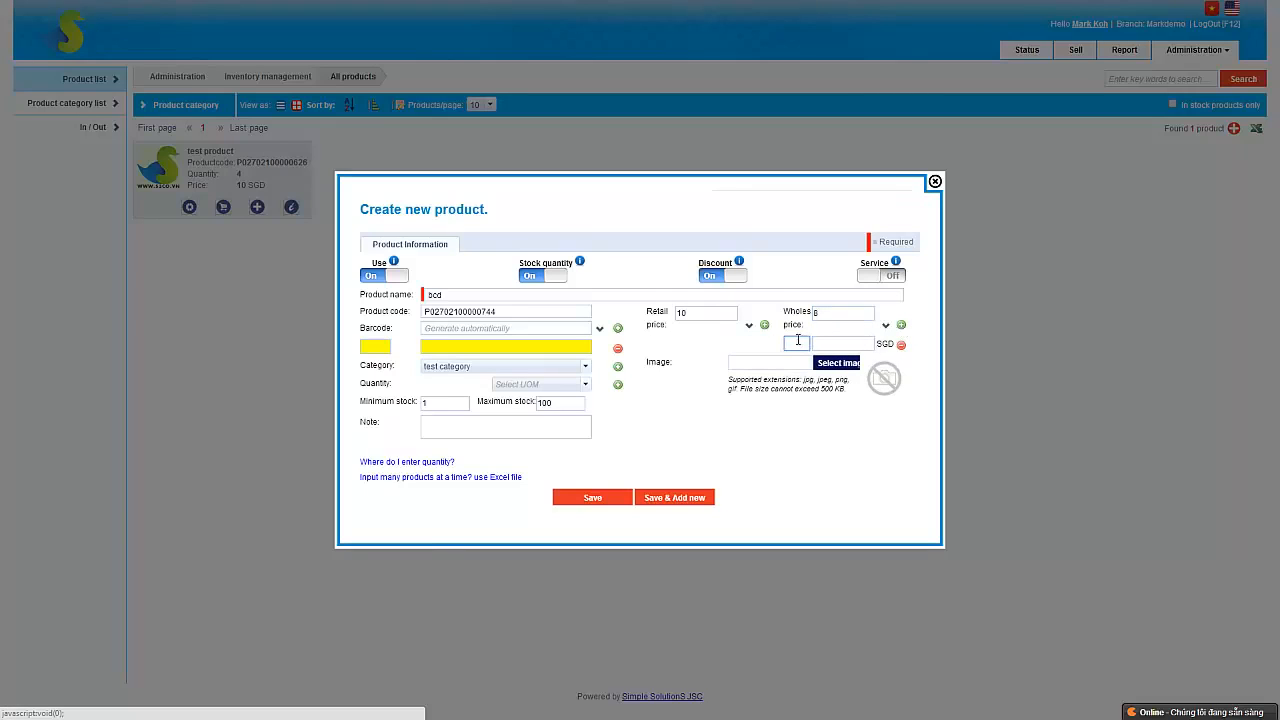
left_click(766, 328)
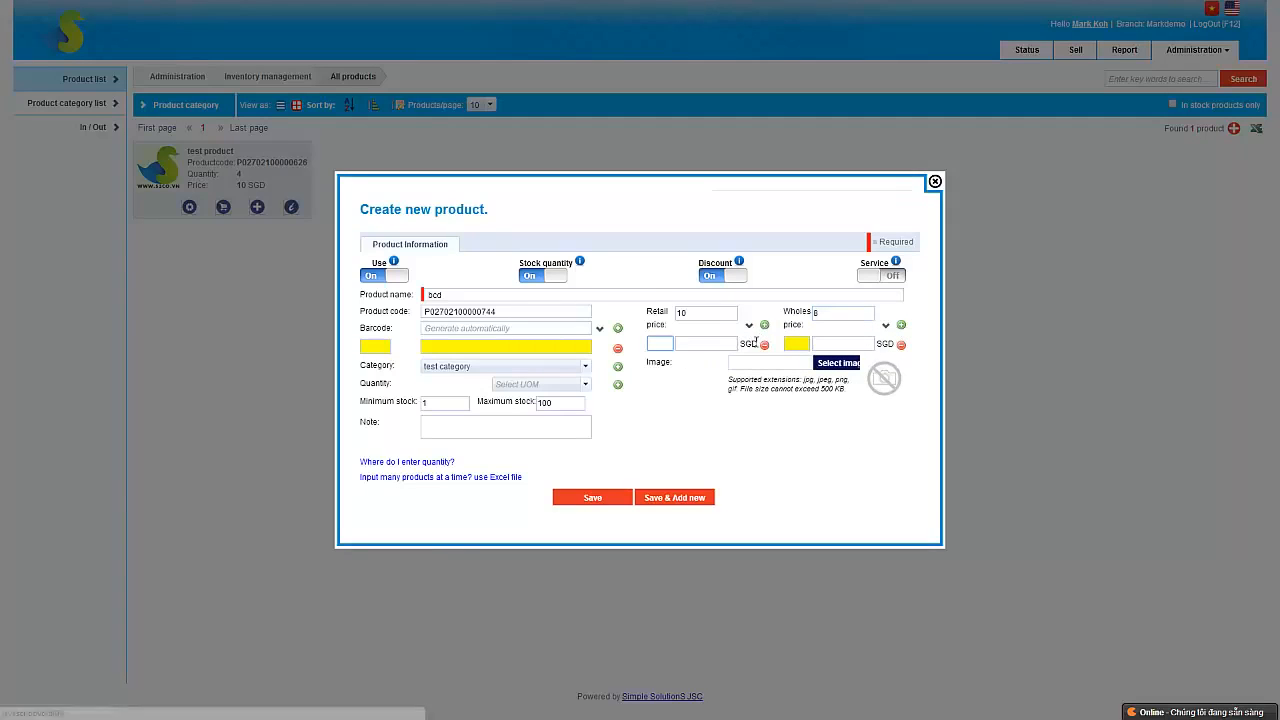
left_click(765, 345)
left_click(901, 346)
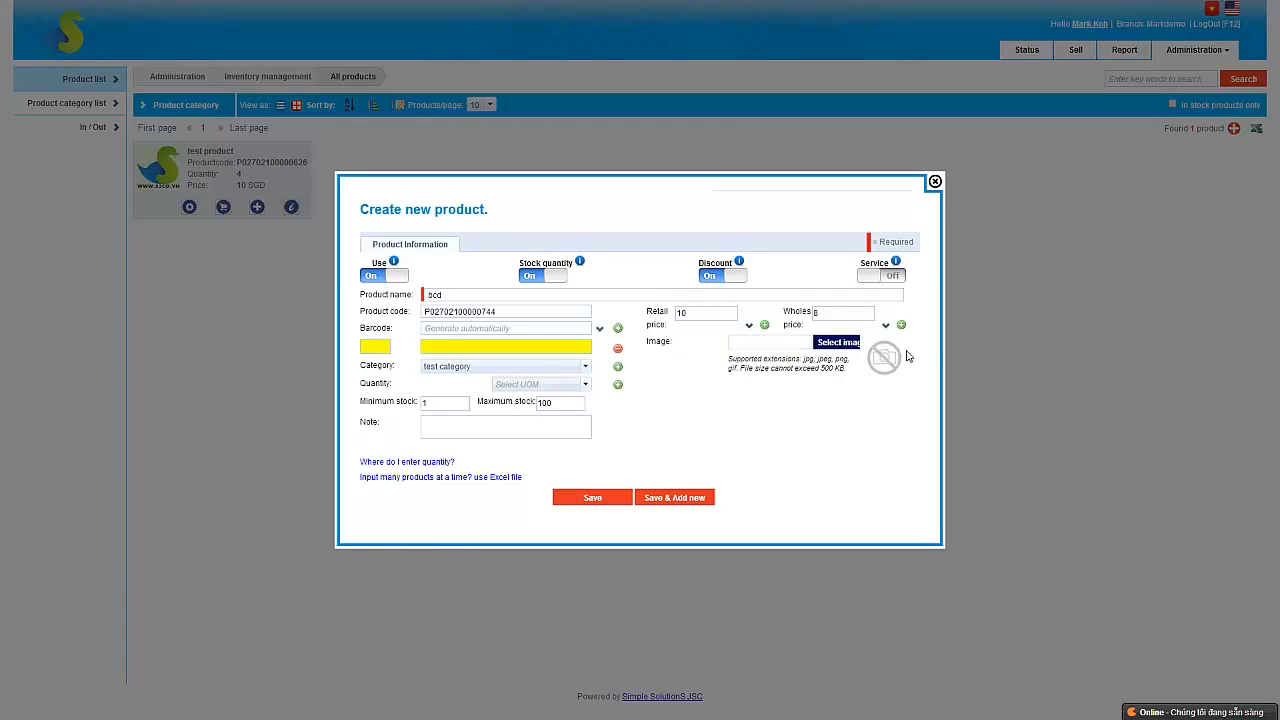
Attach the portrait JPG as the product image, and save and close the product form.
left_click(829, 343)
left_click(257, 113)
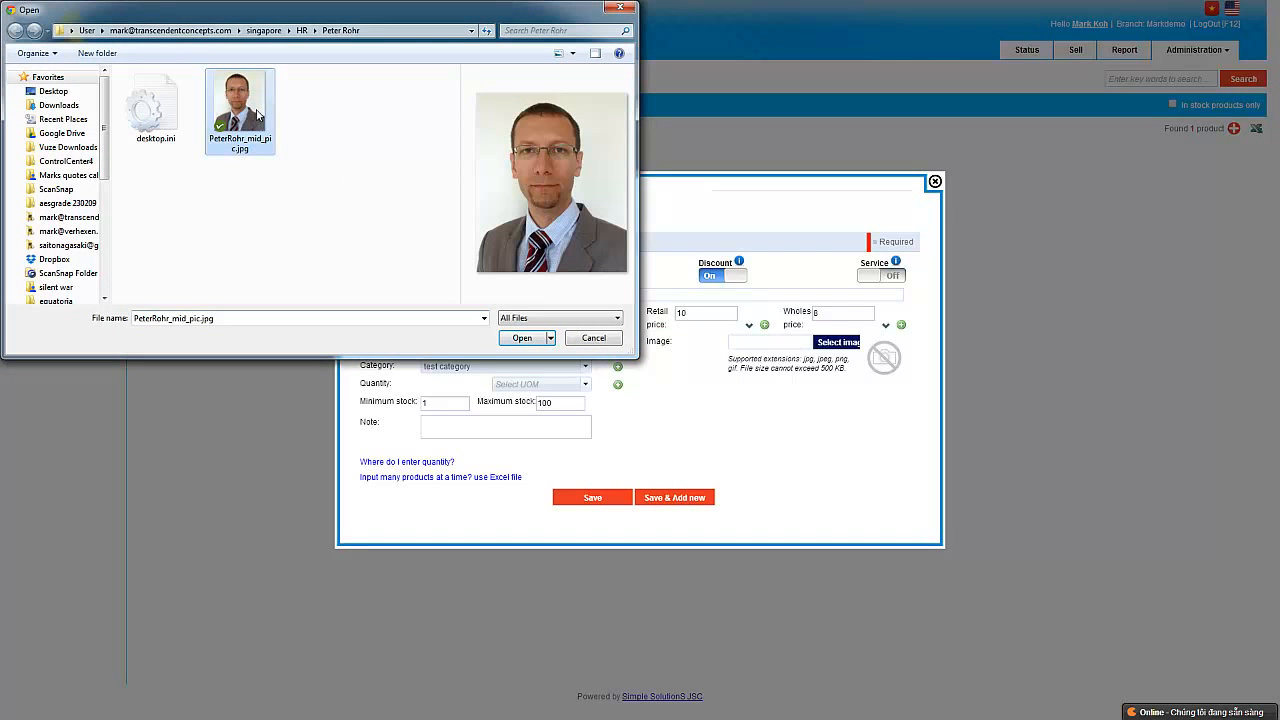
left_click(530, 338)
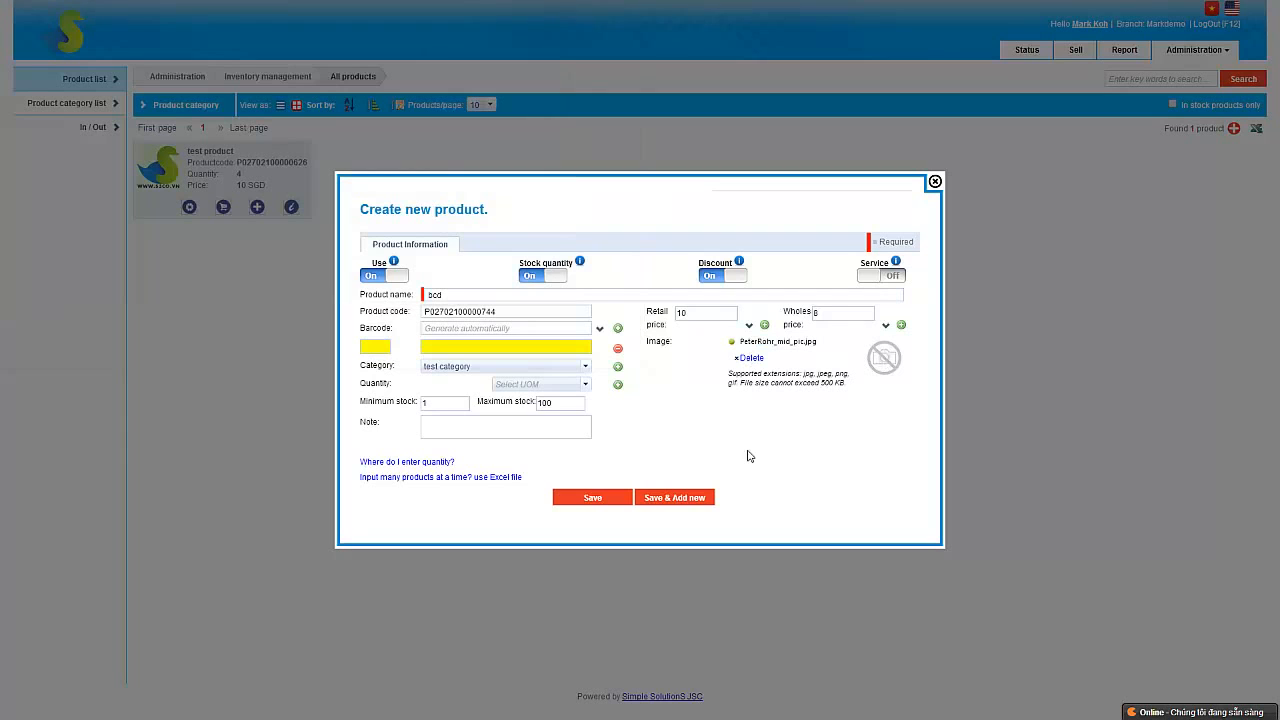
left_click(590, 498)
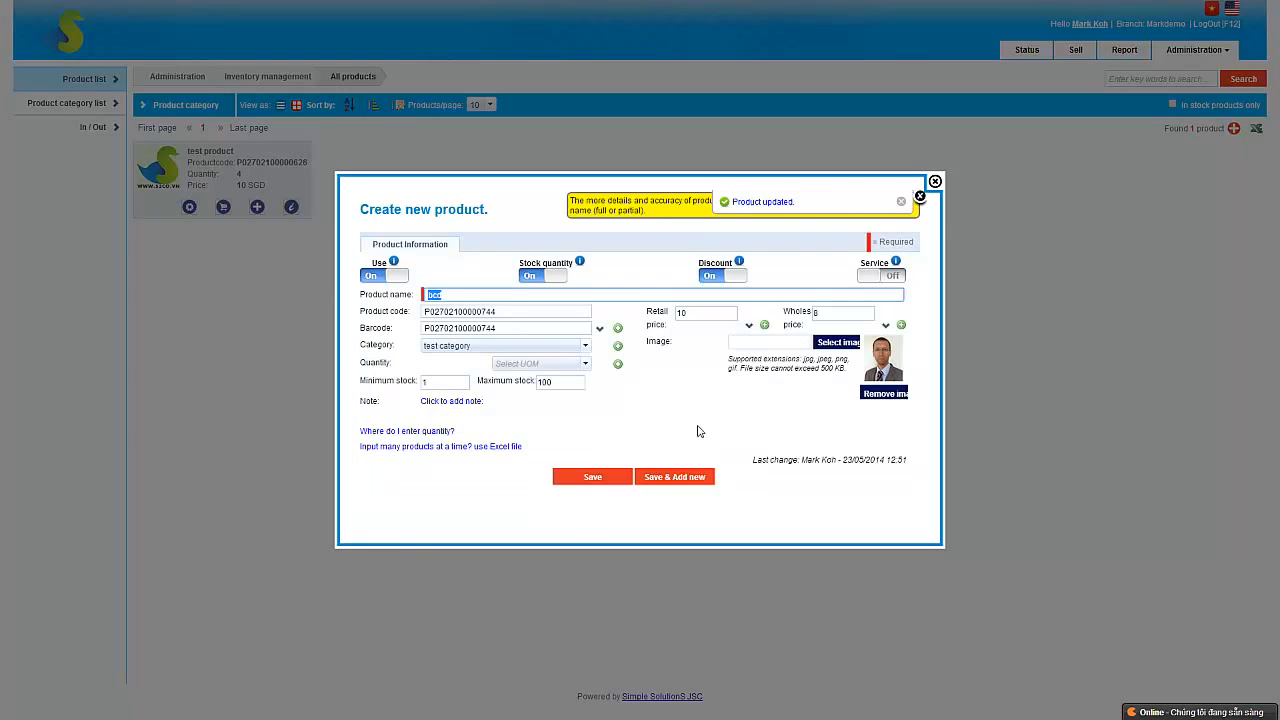
left_click(935, 181)
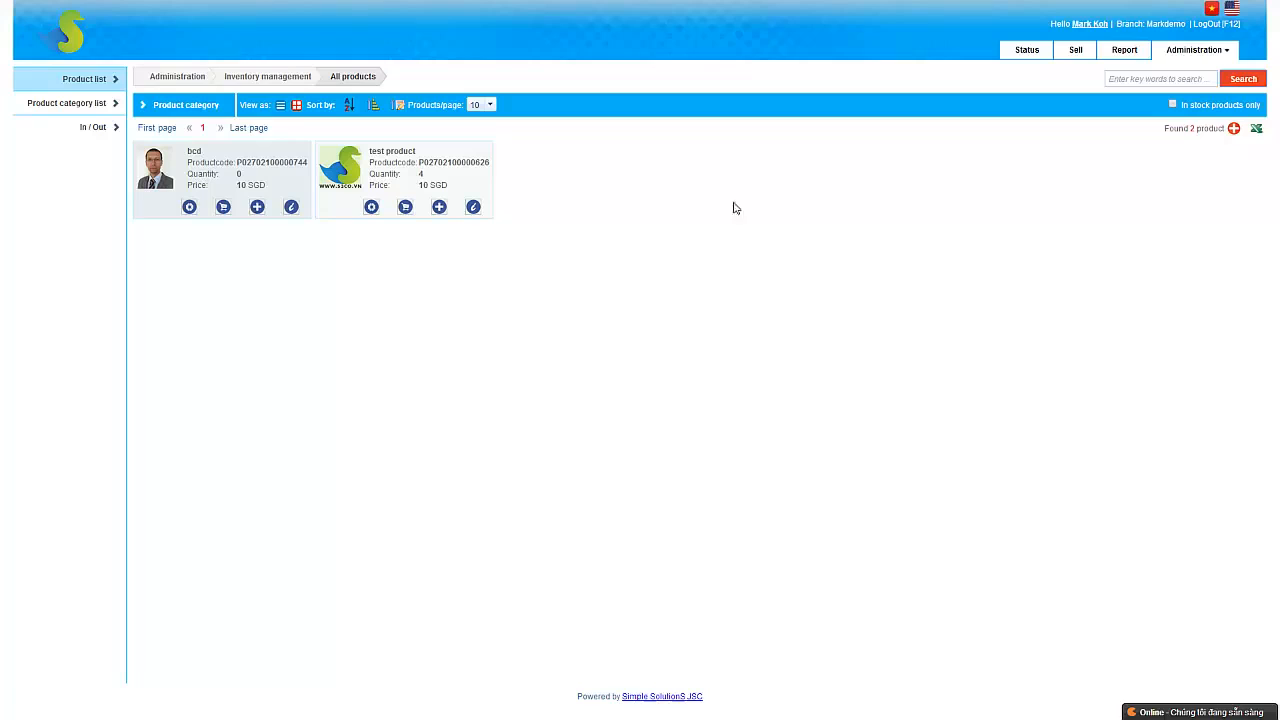
Export the product list to Excel.
left_click(1257, 131)
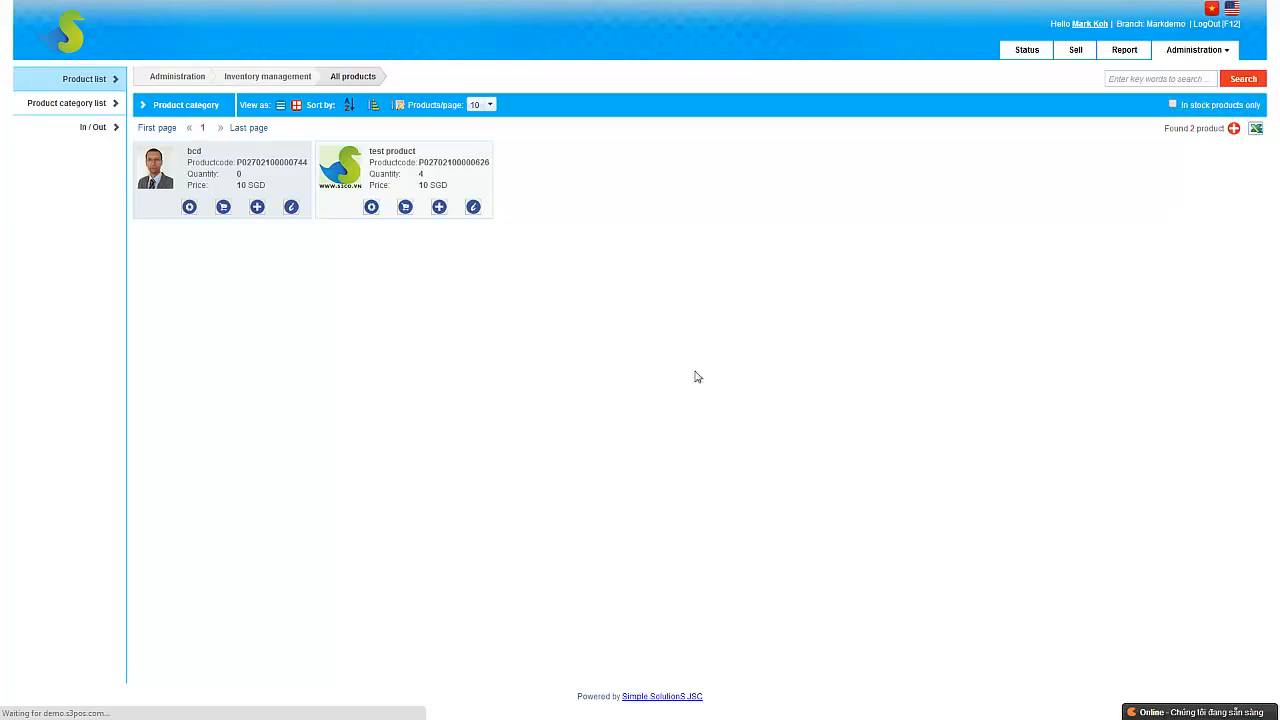